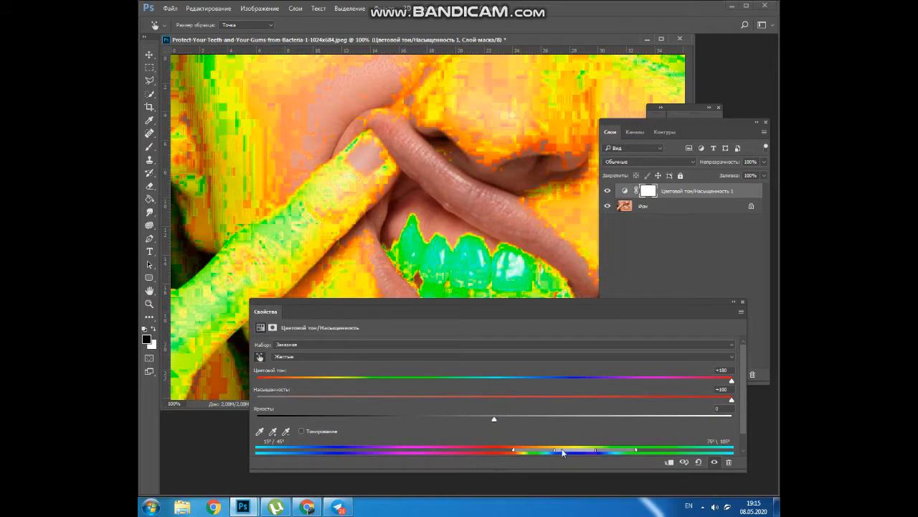
Step: Narrow the yellow range of the Hue/Saturation adjustment to 19°/40° and 70°\74° so it targets the teeth
left_click_drag(514, 452, 530, 452)
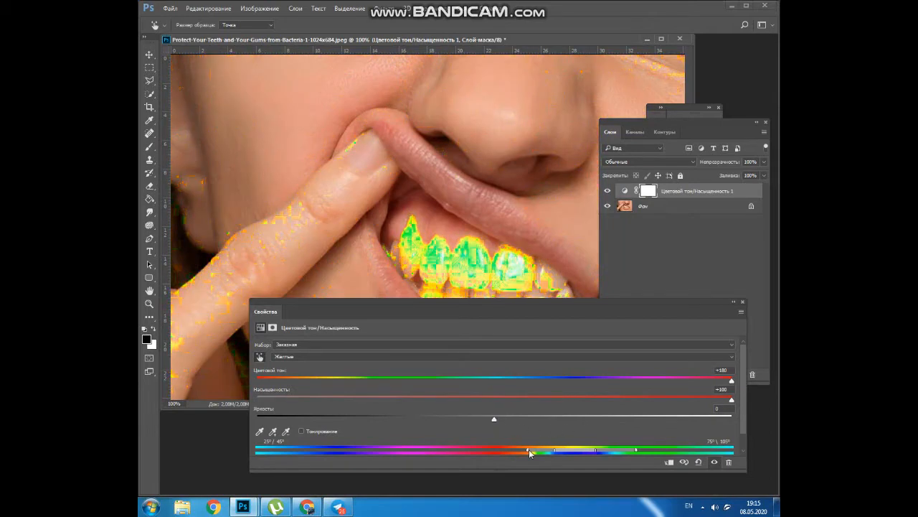
left_click_drag(520, 318, 526, 339)
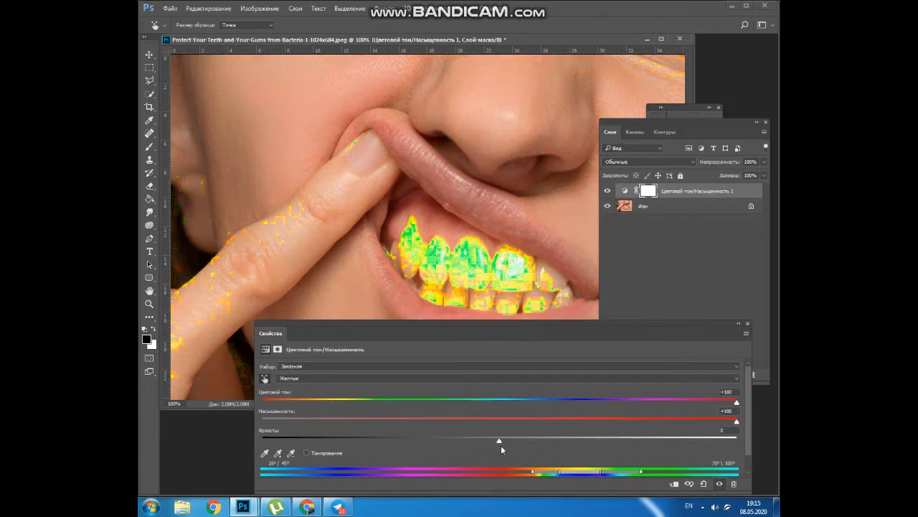
left_click_drag(531, 471, 532, 472)
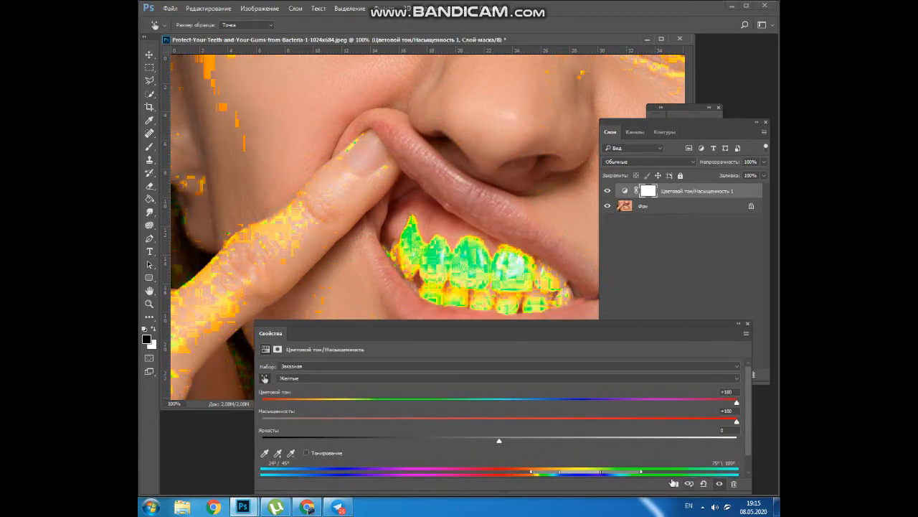
left_click_drag(638, 474, 576, 473)
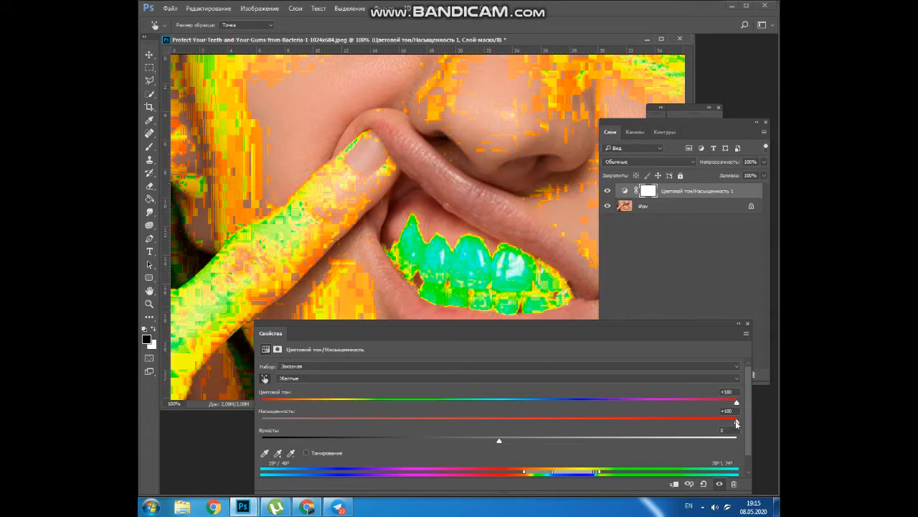
Step: Set the yellow range's saturation to -82, hue to +19 and lightness to +96, and close the adjustment's properties
left_click_drag(733, 424, 298, 424)
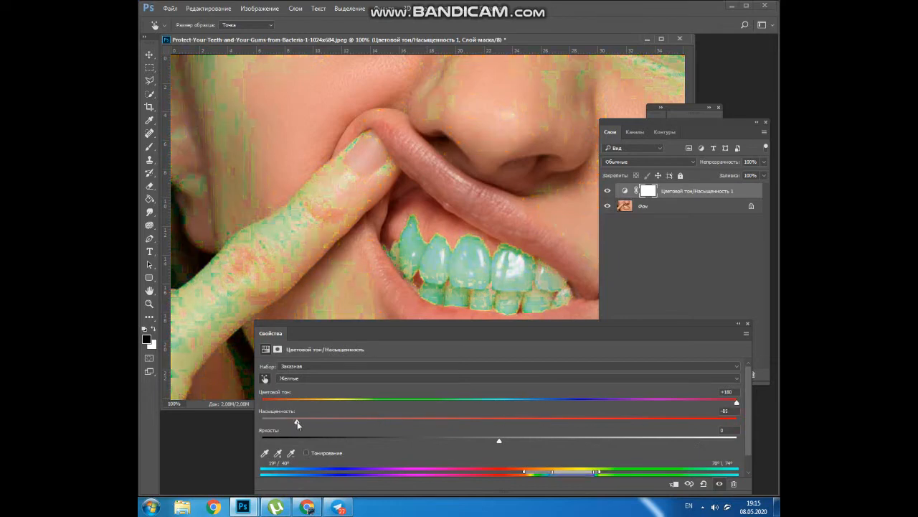
left_click_drag(737, 405, 542, 400)
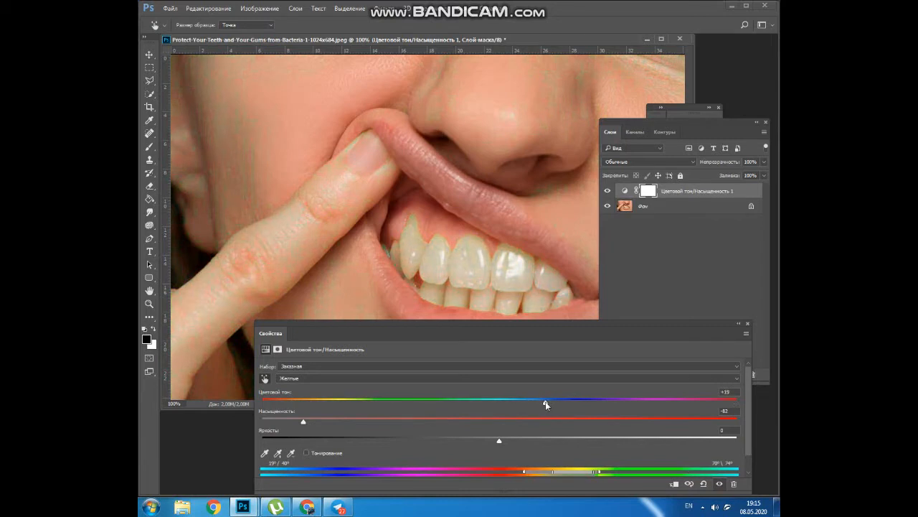
left_click_drag(502, 442, 744, 453)
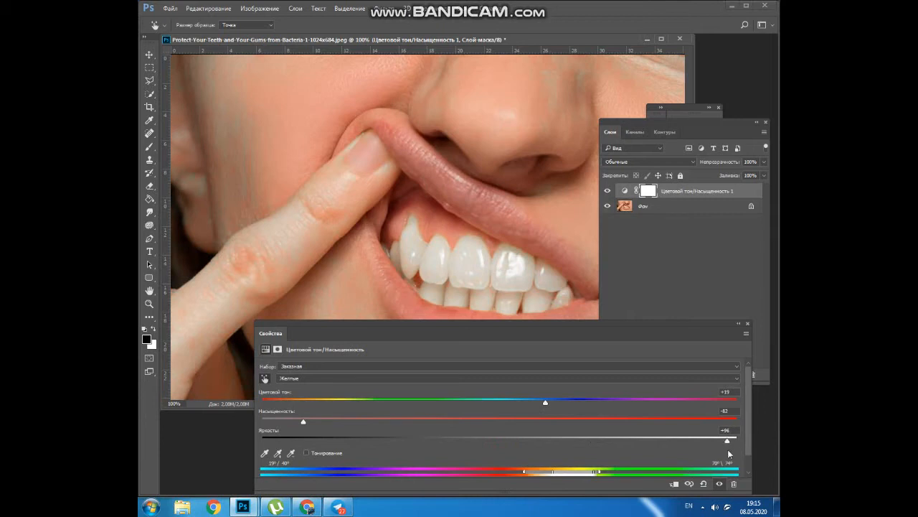
left_click(749, 324)
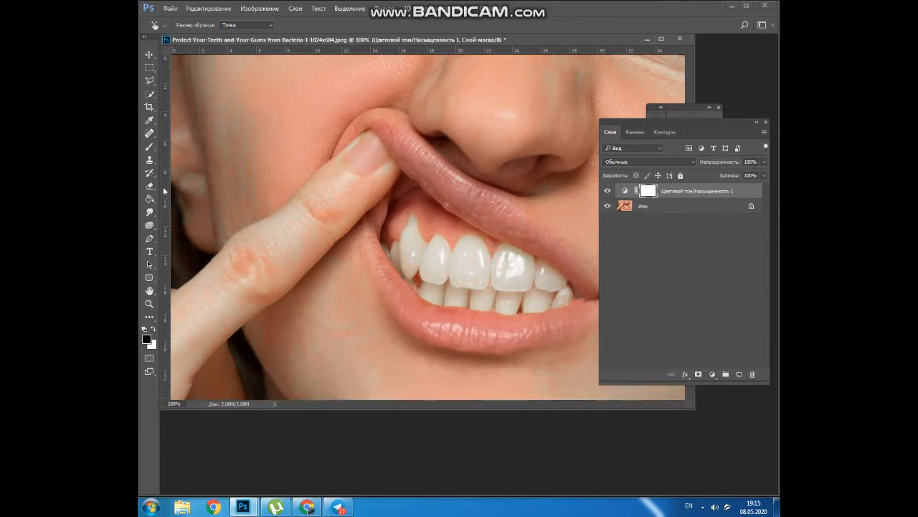
Step: Paint black with the Brush on the Hue/Saturation layer mask over the finger and face, leaving only the mouth area affected
left_click(149, 147)
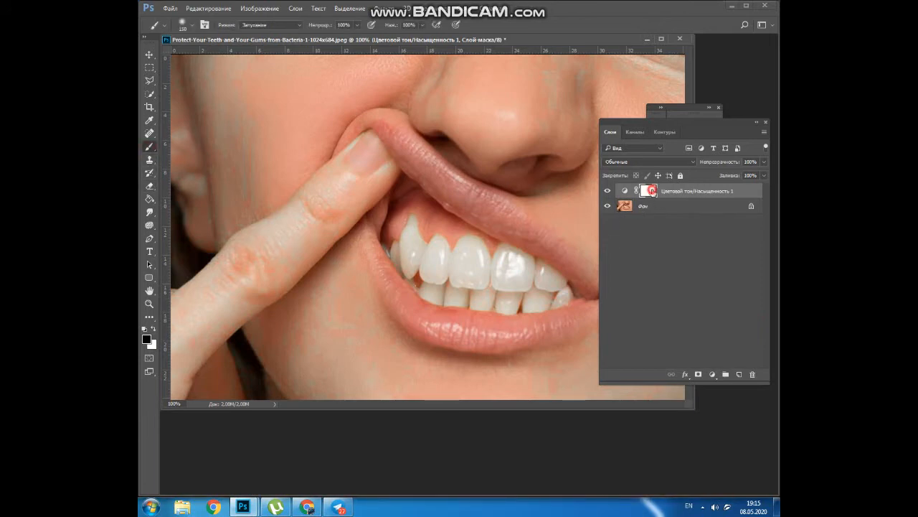
left_click(306, 197)
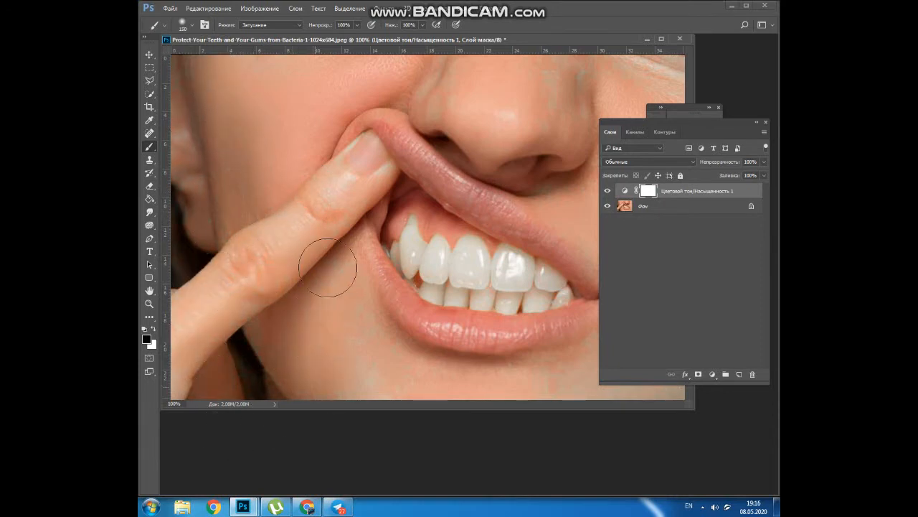
key("ctrl+i")
key("ctrl+minus")
key("ctrl+minus")
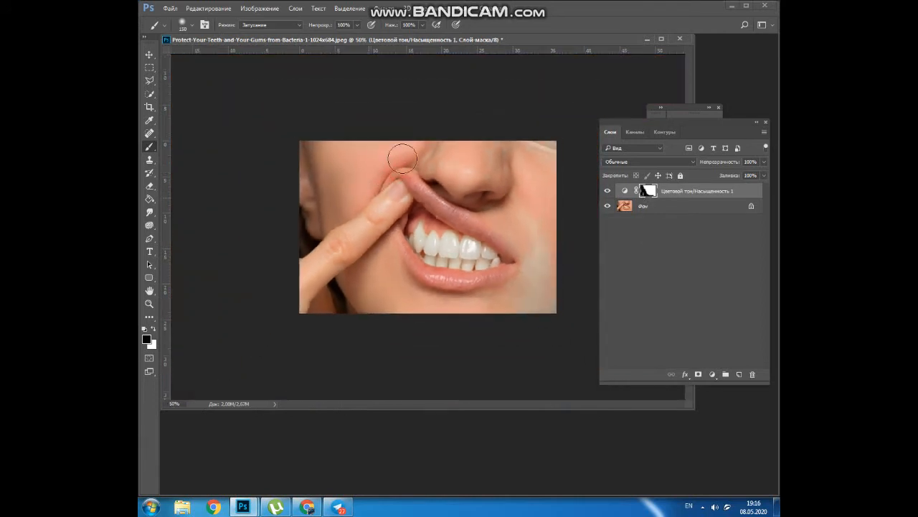
mouse_move(546, 263)
left_mouse_down()
mouse_move(527, 213)
mouse_move(535, 273)
mouse_move(505, 307)
mouse_move(540, 286)
mouse_move(542, 315)
mouse_move(561, 293)
mouse_move(546, 216)
mouse_move(557, 268)
mouse_move(531, 183)
mouse_move(444, 135)
mouse_move(359, 167)
mouse_move(329, 220)
mouse_move(336, 225)
mouse_move(343, 173)
mouse_move(331, 145)
mouse_move(322, 283)
mouse_move(314, 167)
mouse_move(333, 254)
mouse_move(445, 330)
left_mouse_up()
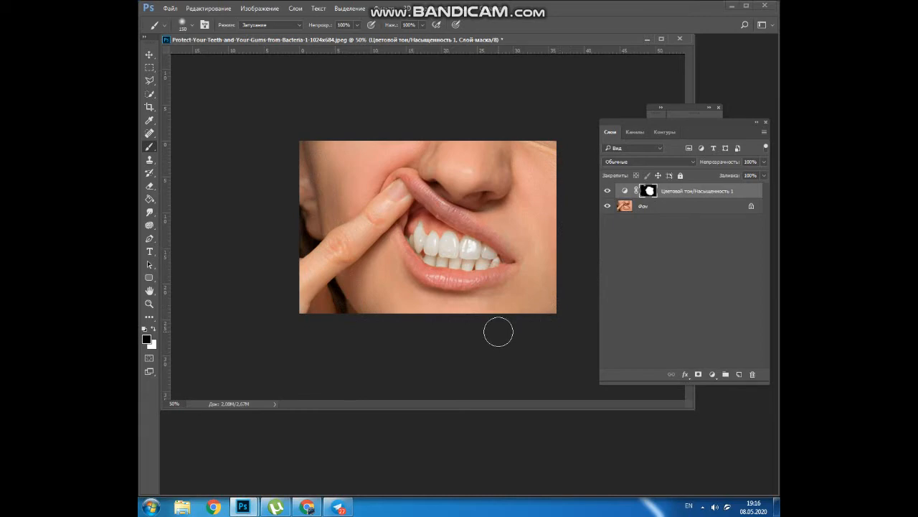
Step: Minimize the finished photo and open the image 0mnks45d, assigning the working RGB profile Adobe RGB (1998)
left_click(646, 39)
double_click(502, 136)
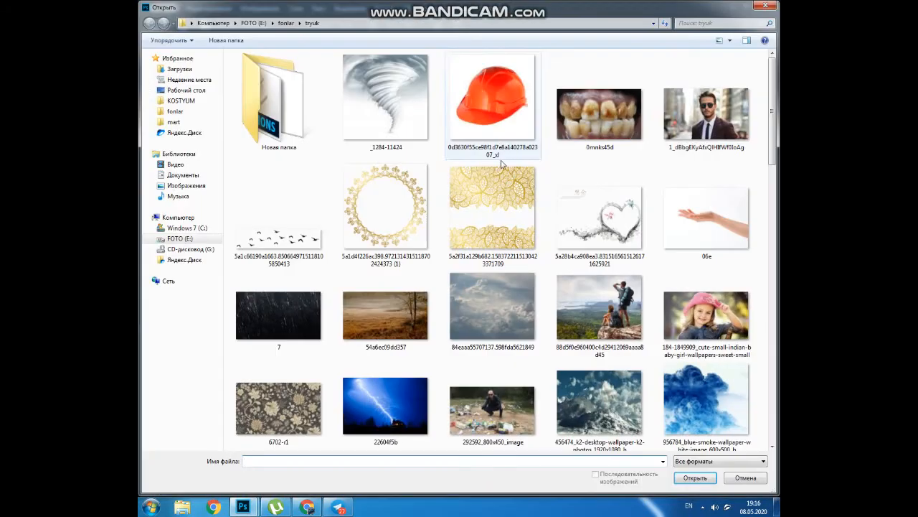
double_click(599, 115)
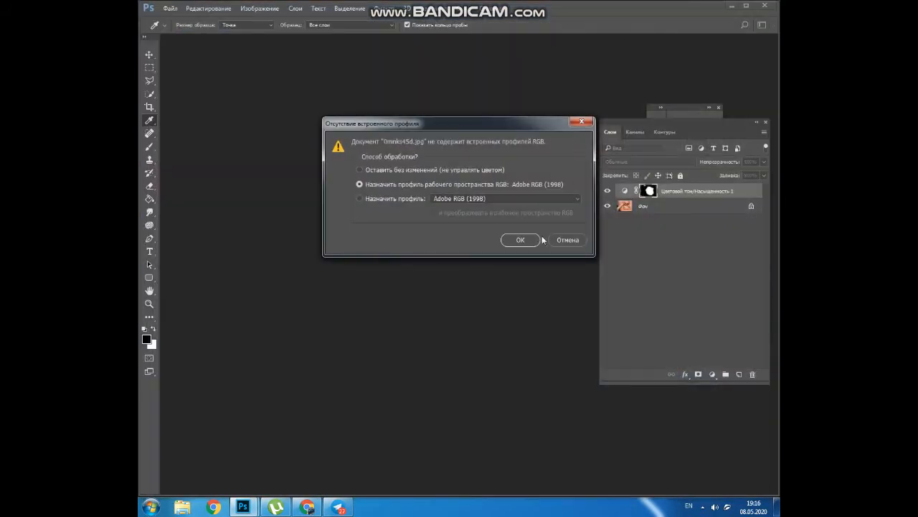
left_click(535, 240)
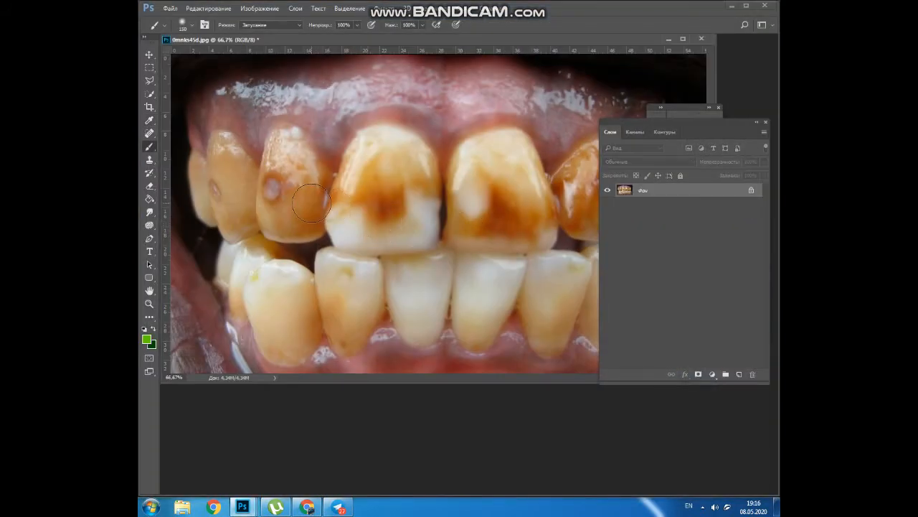
Step: Remove the pale spots from the upper tooth left of the front teeth with the Clone Stamp
key("s")
left_click_drag(275, 194, 272, 183)
left_click(312, 181, "alt")
left_click(292, 185)
mouse_move(285, 181)
left_mouse_down()
mouse_move(274, 182)
mouse_move(279, 174)
mouse_move(275, 191)
left_mouse_up()
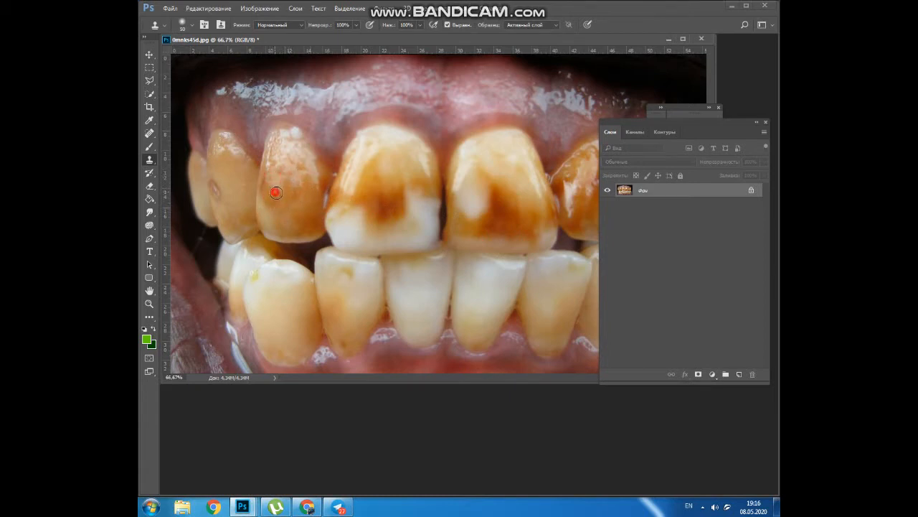
Step: Cover the dark brown stains on the two upper front teeth with lighter enamel using the Clone Stamp
left_click(421, 201, "alt")
mouse_move(407, 201)
left_mouse_down()
mouse_move(390, 205)
mouse_move(389, 218)
mouse_move(383, 196)
mouse_move(376, 220)
mouse_move(374, 193)
mouse_move(371, 219)
mouse_move(359, 208)
mouse_move(375, 229)
mouse_move(382, 210)
mouse_move(362, 195)
left_mouse_up()
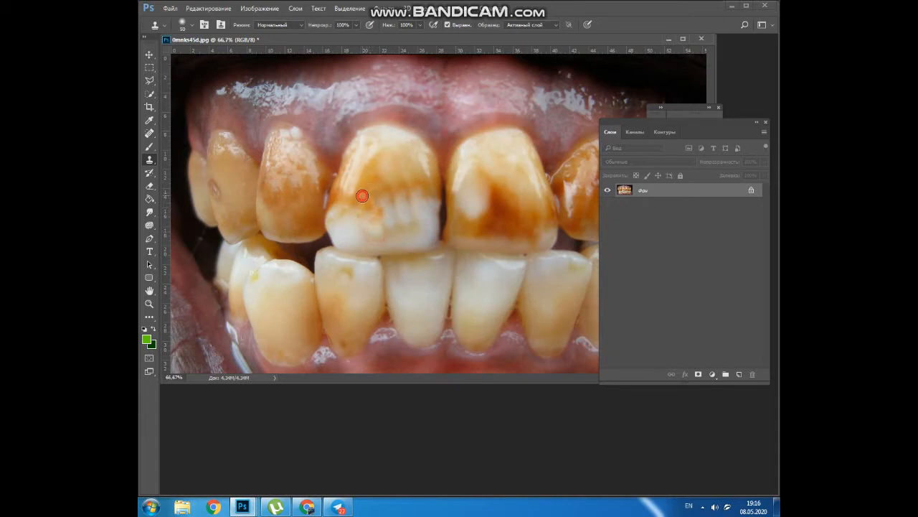
left_click(536, 210, "alt")
mouse_move(519, 229)
left_mouse_down()
mouse_move(512, 200)
mouse_move(521, 230)
mouse_move(521, 207)
mouse_move(530, 212)
mouse_move(526, 223)
mouse_move(523, 193)
mouse_move(525, 223)
mouse_move(511, 200)
mouse_move(512, 221)
mouse_move(524, 218)
mouse_move(507, 213)
mouse_move(501, 230)
mouse_move(504, 184)
mouse_move(483, 223)
mouse_move(485, 193)
mouse_move(498, 217)
left_mouse_up()
left_click(522, 193, "alt")
key("bracketright")
key("bracketright")
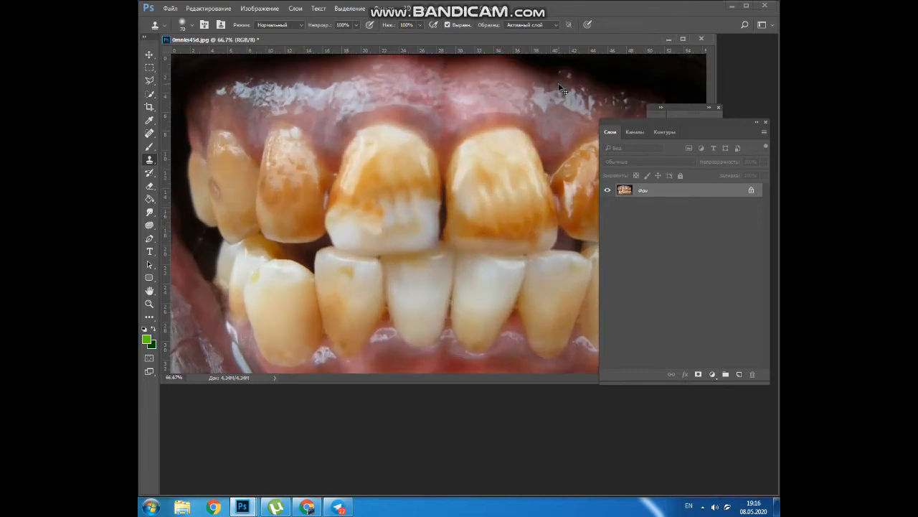
Step: Clone away the small brown spot on the second upper tooth left of the front teeth
left_click(225, 218, "alt")
left_click(220, 192)
left_click(229, 193, "alt")
left_click(222, 193)
key("ctrl+minus")
key("ctrl+minus")
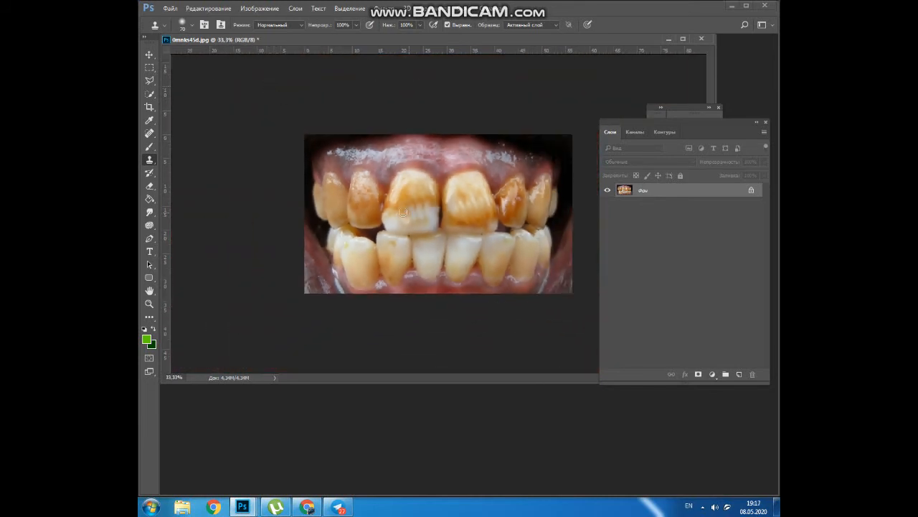
Step: Smooth the clone marks on the lower part of the left front tooth with the Spot Healing Brush
left_click_drag(149, 133, 180, 138)
left_click(182, 135)
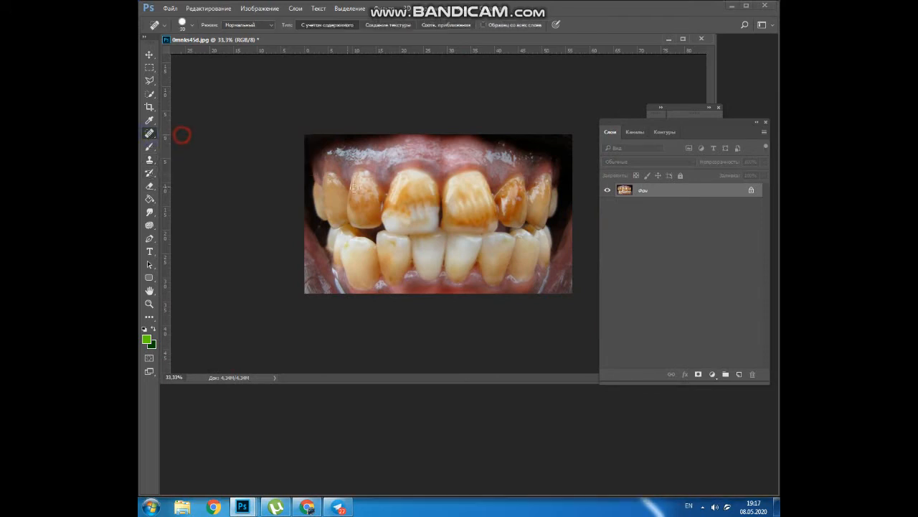
mouse_move(404, 216)
left_mouse_down()
mouse_move(416, 203)
mouse_move(419, 217)
mouse_move(429, 216)
left_mouse_up()
left_click(414, 207)
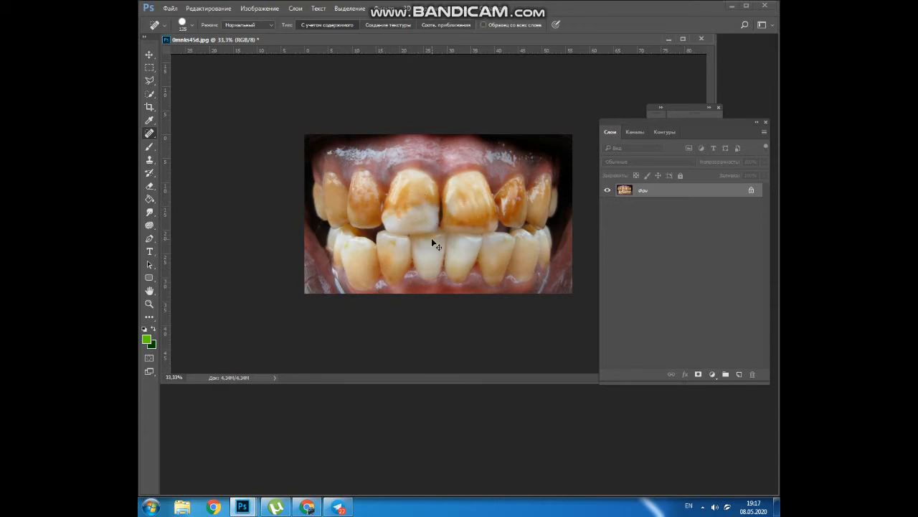
key("ctrl+plus")
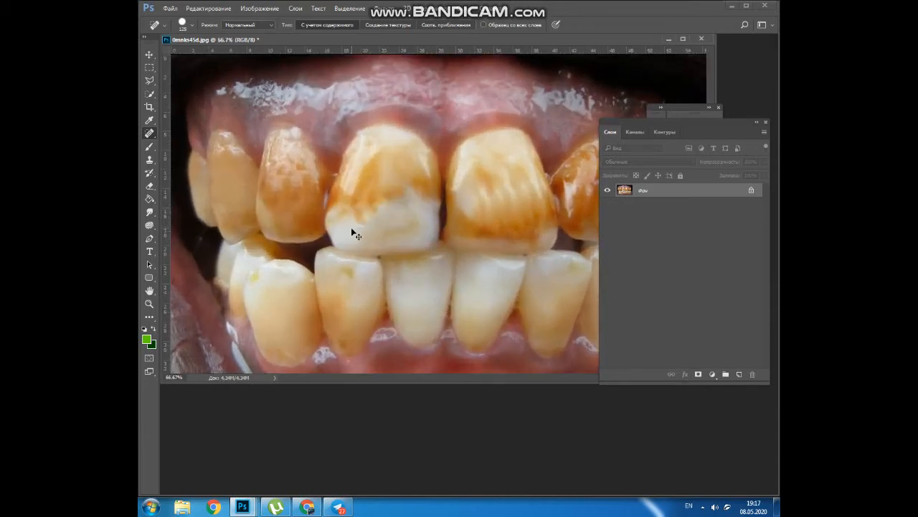
Step: Retouch the bright reflections on the brown upper tooth right of the front teeth with the Clone Stamp
key("ctrl+minus")
key("s")
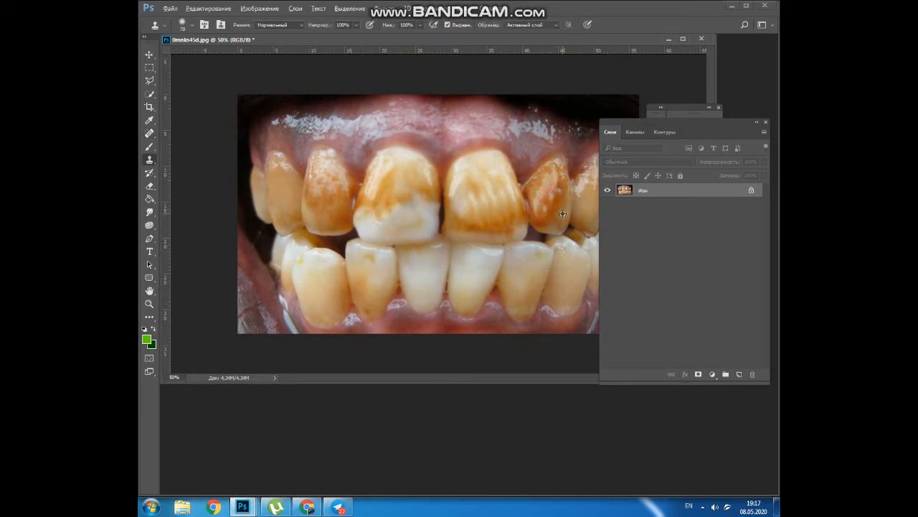
left_click_drag(554, 210, 555, 190)
Step: Open the Camera Raw filter and set the HSL luminance of oranges to +35 and yellows to +33, raising greens slightly
left_click(385, 8)
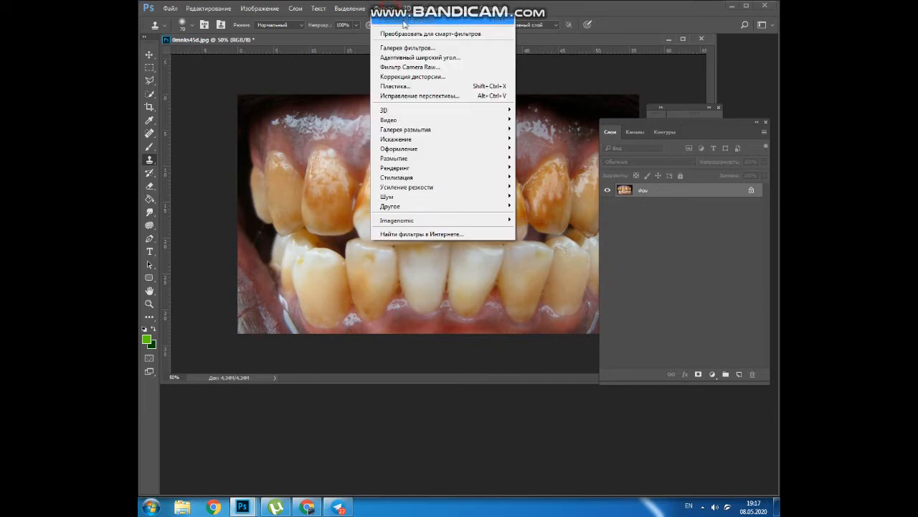
left_click(418, 78)
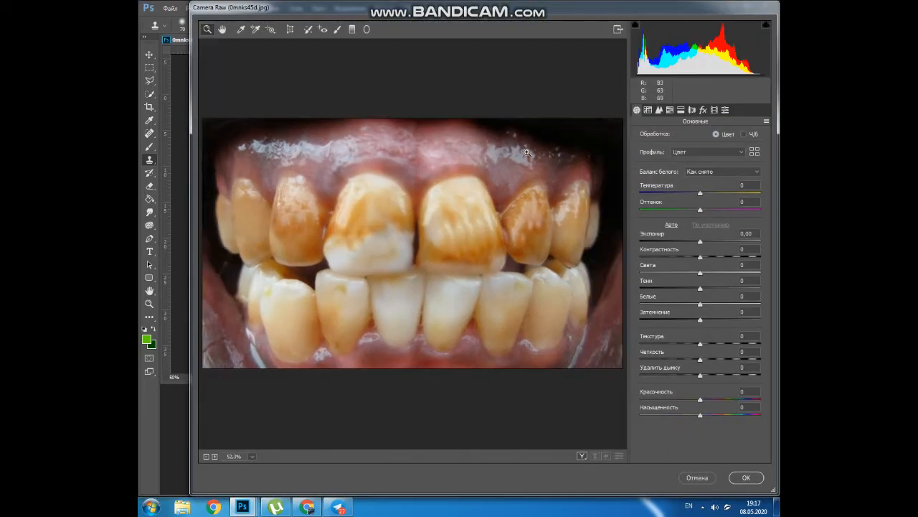
left_click(681, 109)
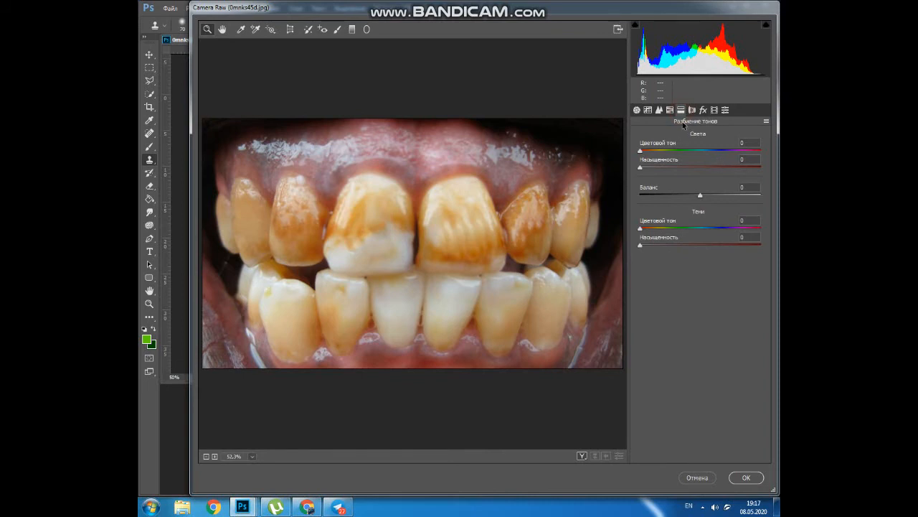
left_click(670, 109)
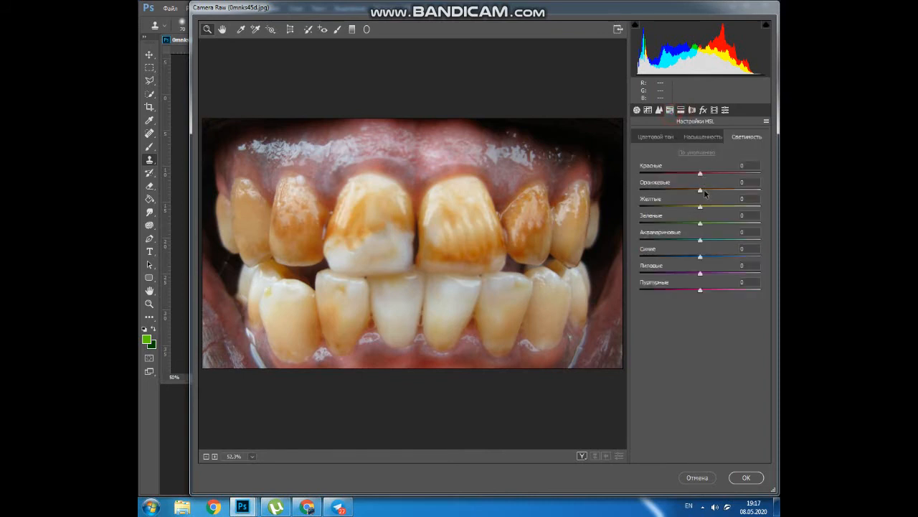
left_click_drag(699, 190, 702, 236)
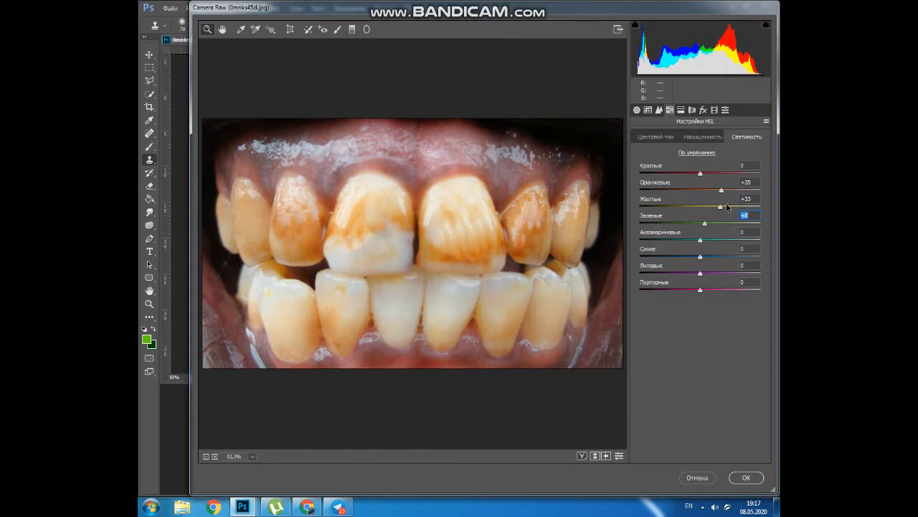
Step: Set HSL saturation to +17 for oranges and about -36 for yellows, shift the orange hue towards yellow, and apply the filter
left_click(703, 141)
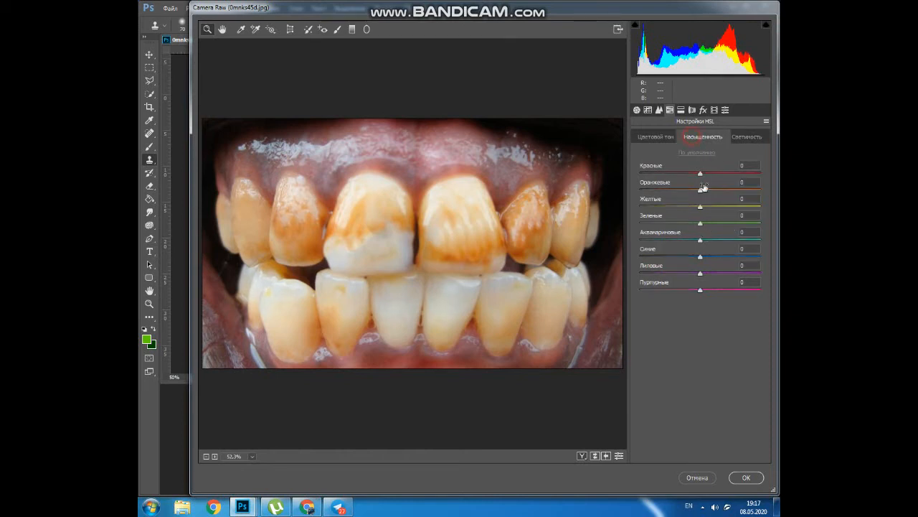
left_click_drag(701, 190, 680, 217)
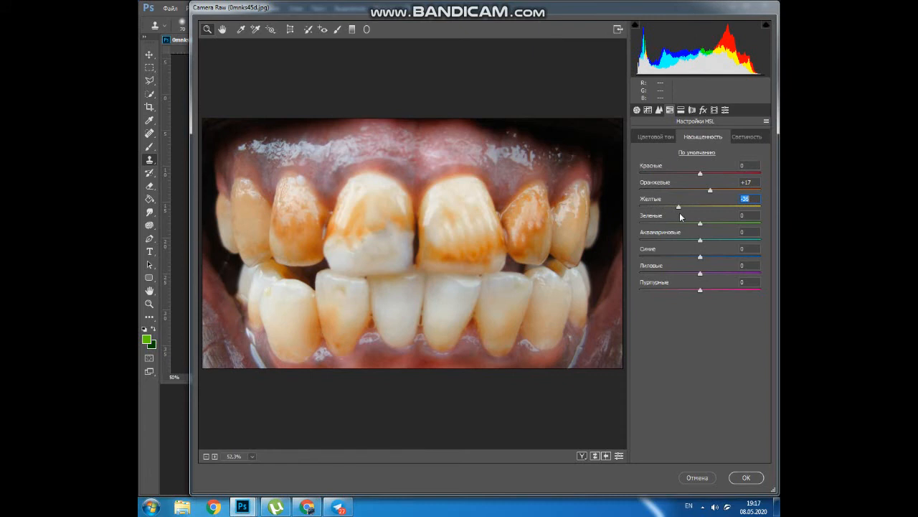
left_click(664, 134)
left_click_drag(700, 189, 728, 204)
left_click(746, 478)
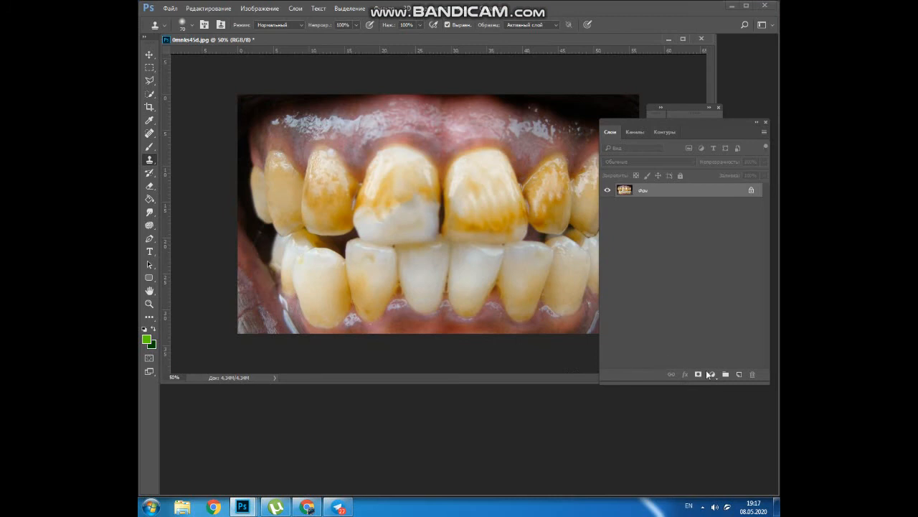
Step: Add a Hue/Saturation adjustment layer and target its yellow range by sampling the stain on the right front tooth
left_click(710, 374)
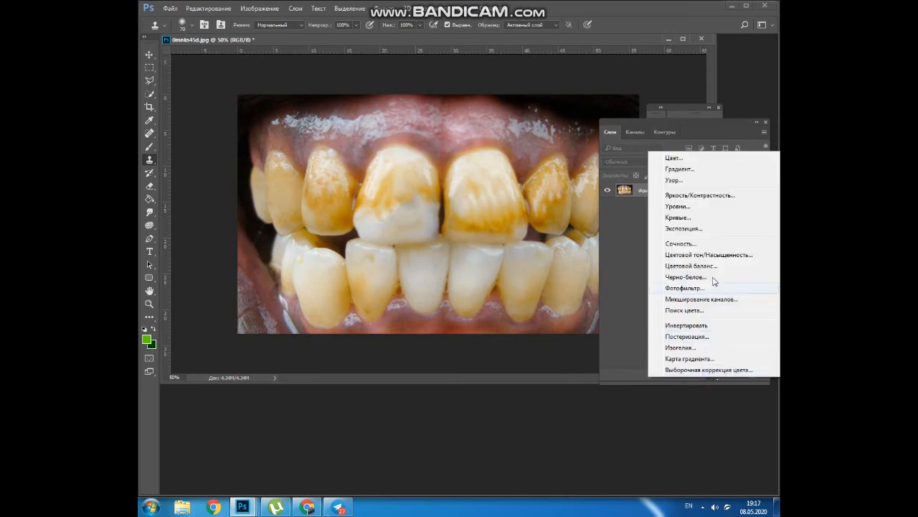
left_click(713, 255)
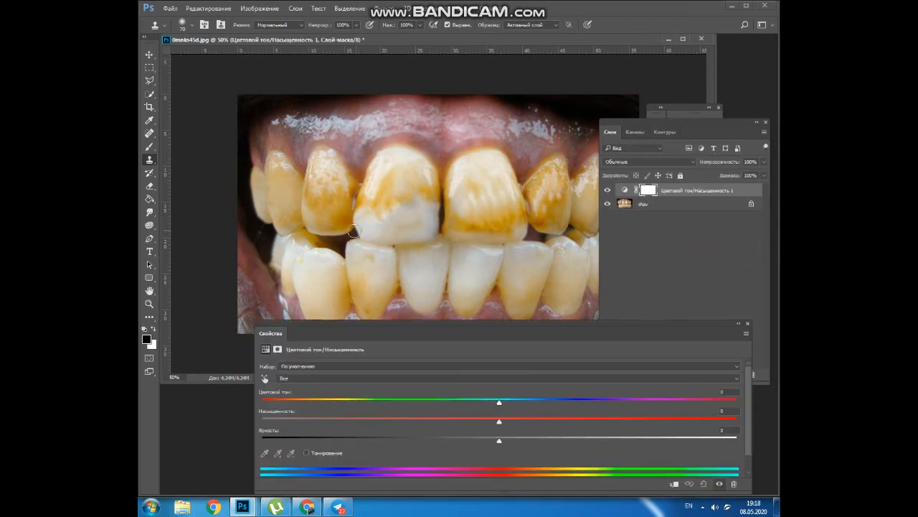
left_click(265, 379)
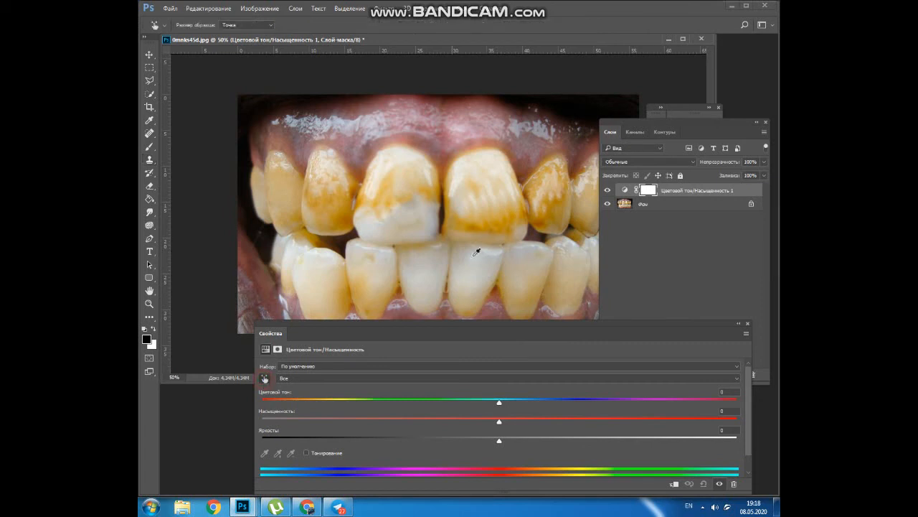
left_click(486, 213)
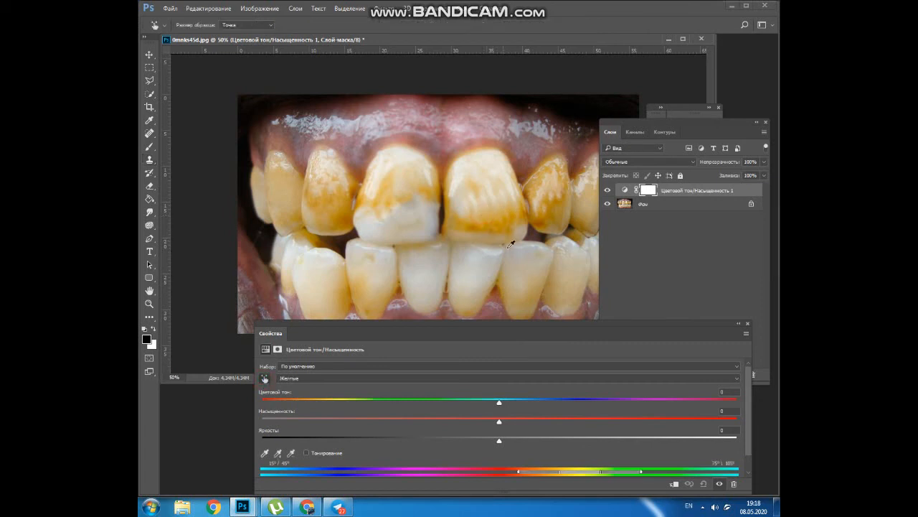
Step: Exaggerate the yellow range with hue +180, saturation +69 and lightness +68 to reveal the affected areas
left_click_drag(506, 405, 743, 402)
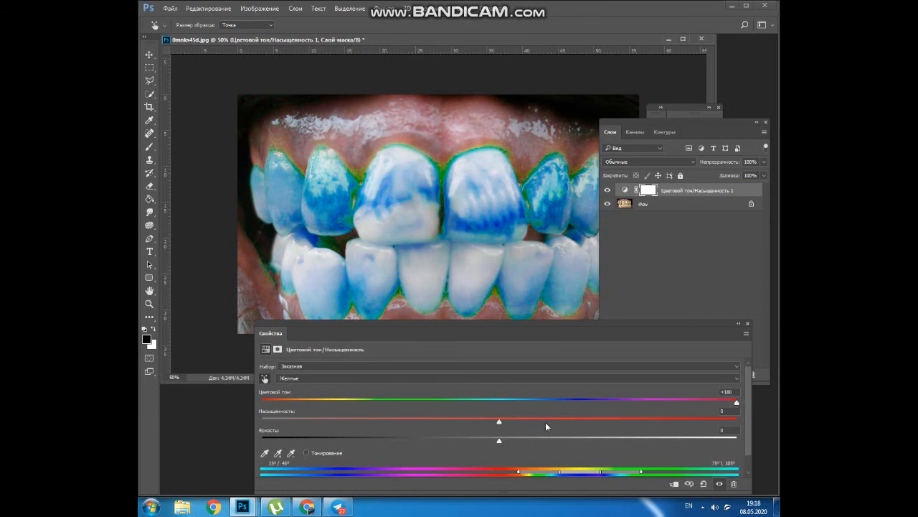
left_click_drag(608, 422, 665, 431)
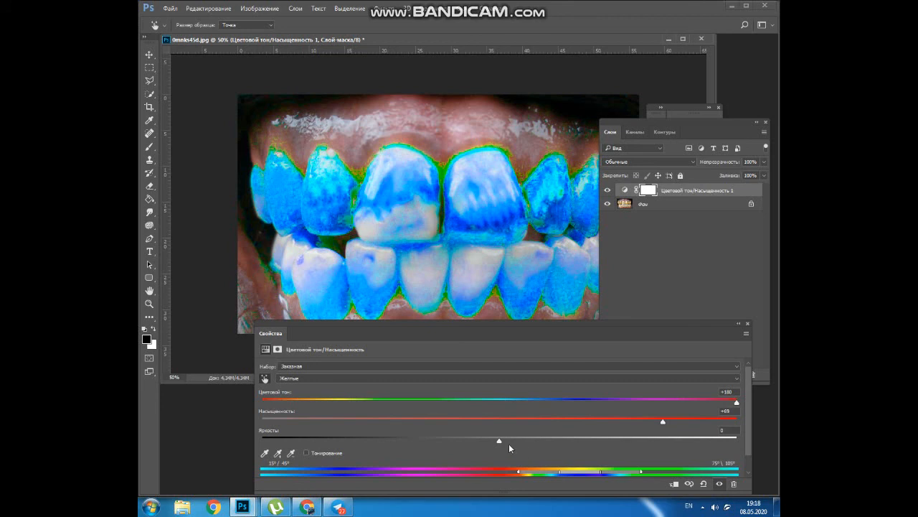
left_click_drag(503, 440, 662, 442)
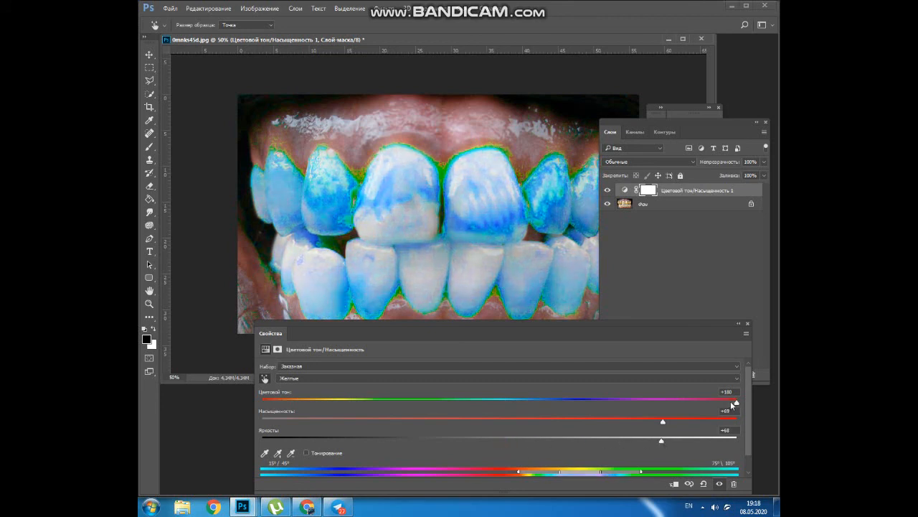
Step: Whiten the teeth by setting the yellow range to hue about +23, saturation -34 and lightness +100, and close the adjustment settings
left_click_drag(597, 406, 556, 403)
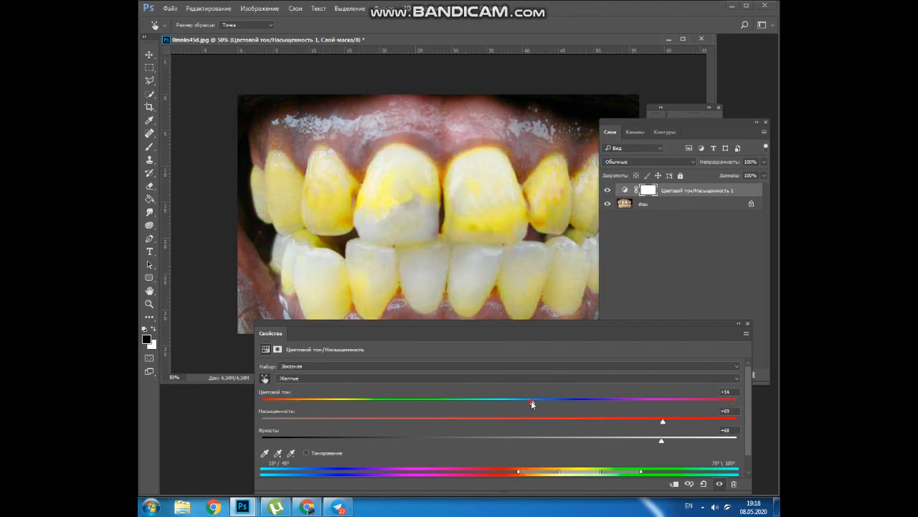
left_click_drag(381, 419, 396, 422)
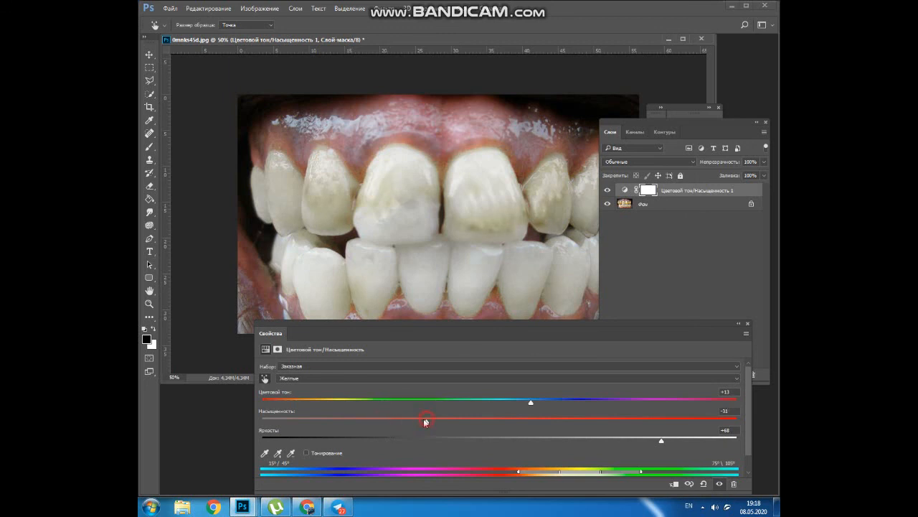
left_click_drag(687, 443, 751, 439)
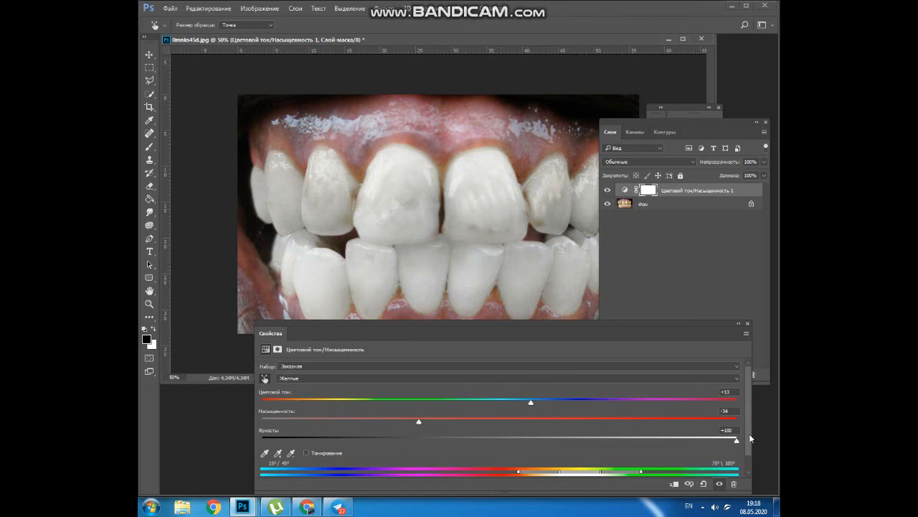
left_click(747, 324)
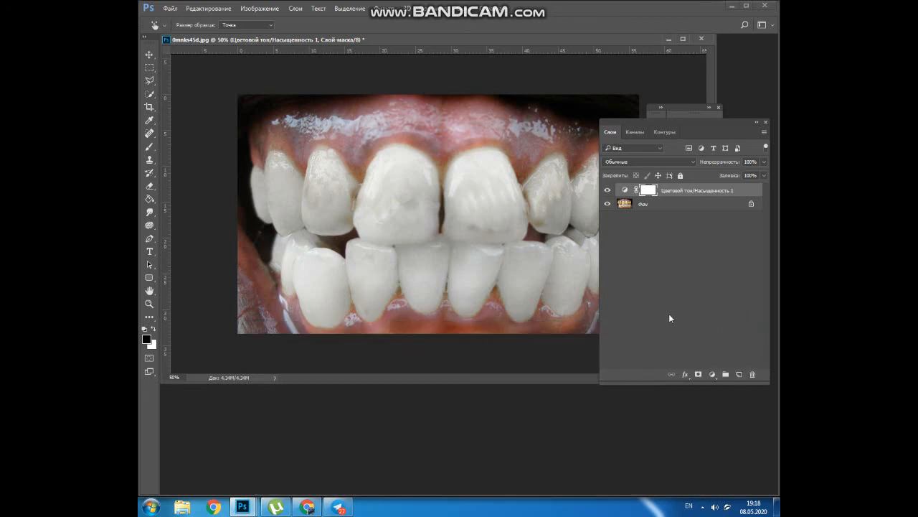
key("ctrl+minus")
key("ctrl+minus")
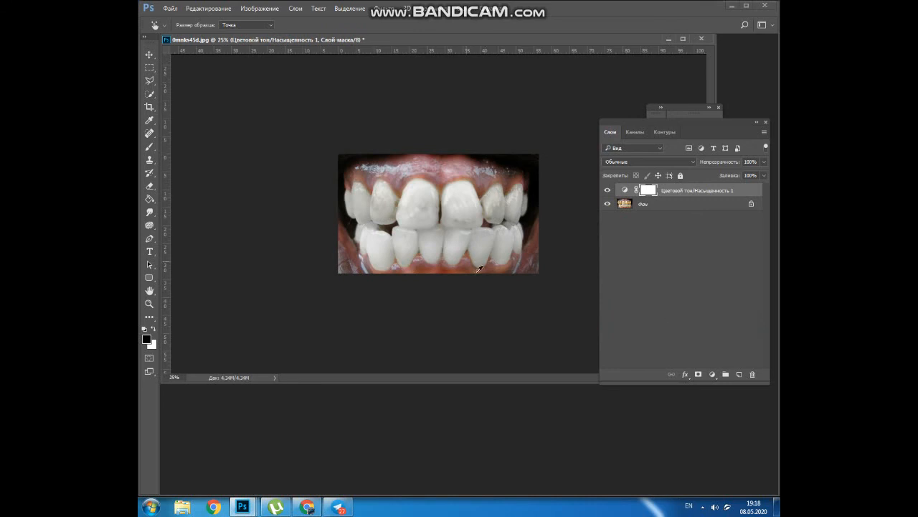